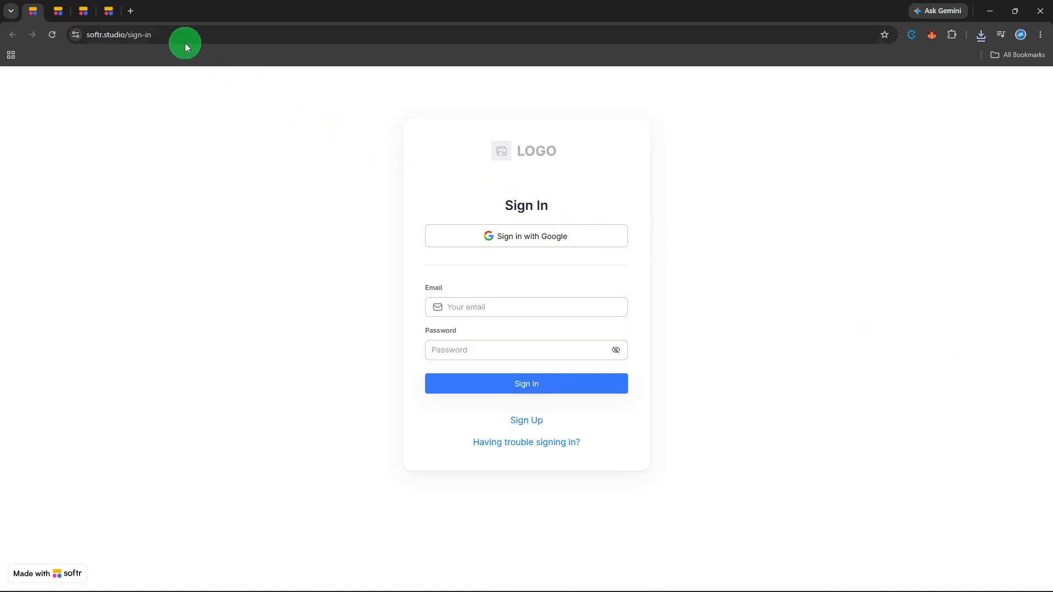
Step: Sign in with Google and open the Welcome! page of the Welcome! application for editing
click(499, 237)
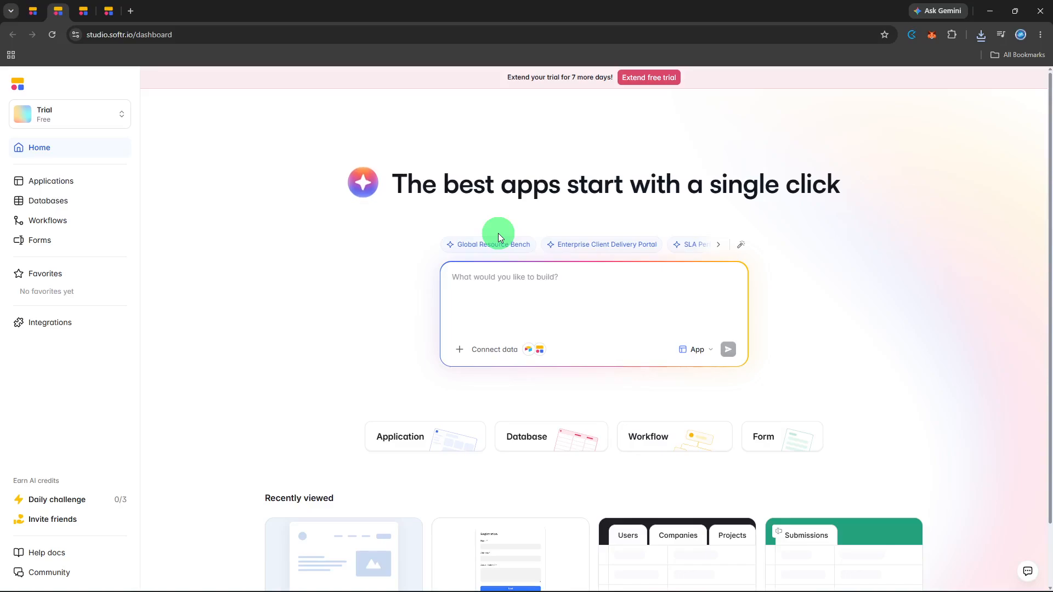
click(122, 191)
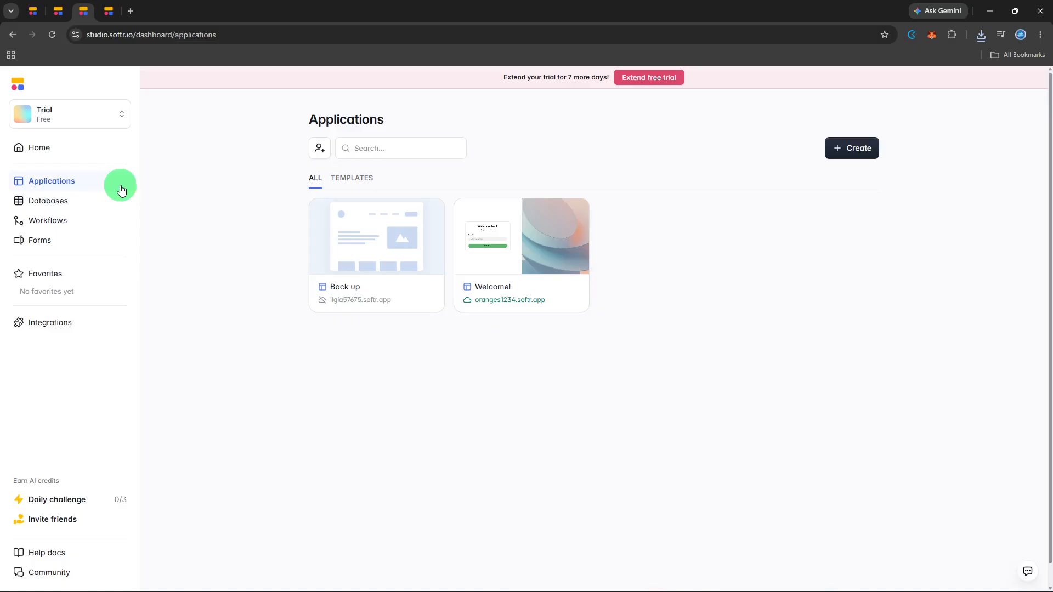
click(496, 259)
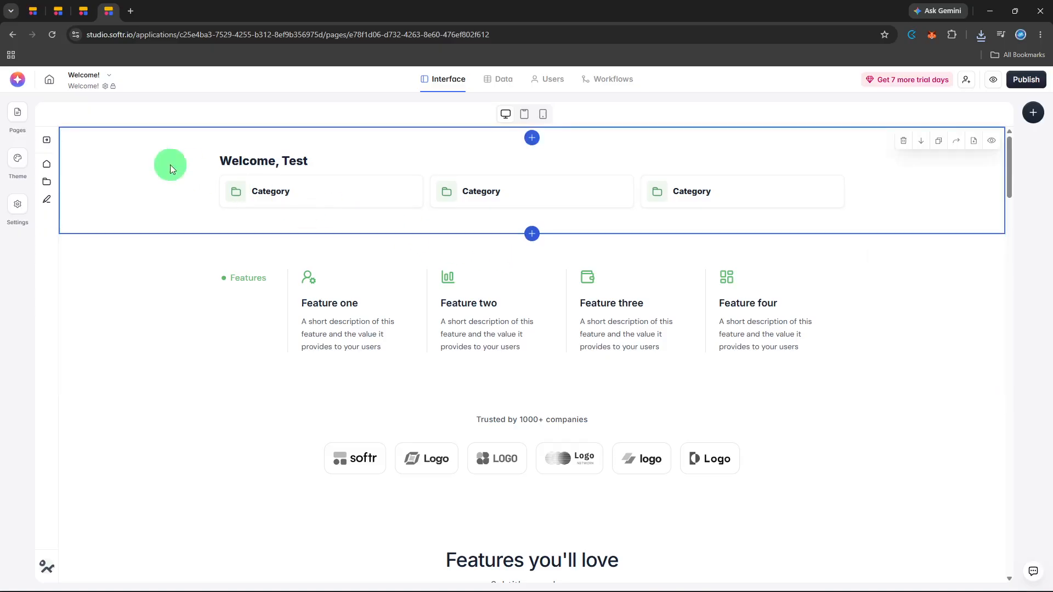
click(22, 116)
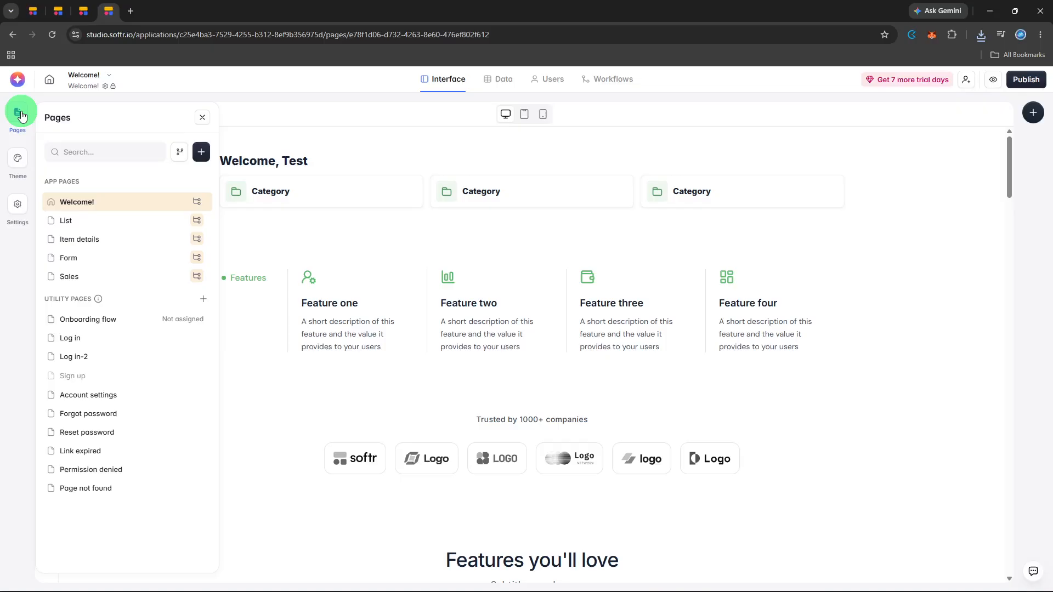
click(102, 206)
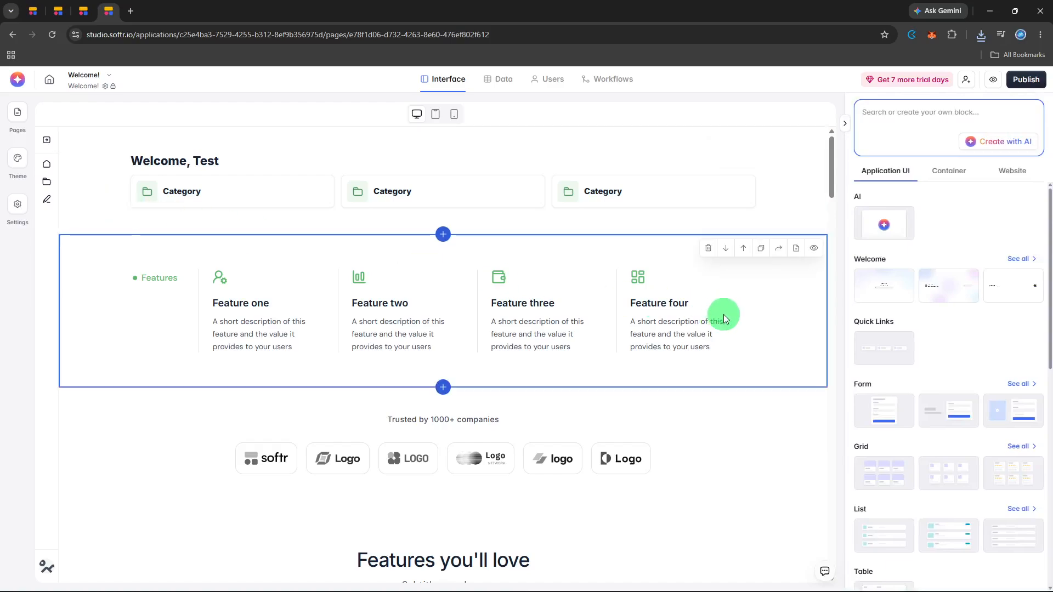
Step: Add a Rating and gallery grid block directly below the table block on the Welcome! page
scroll(723, 315, down, 8)
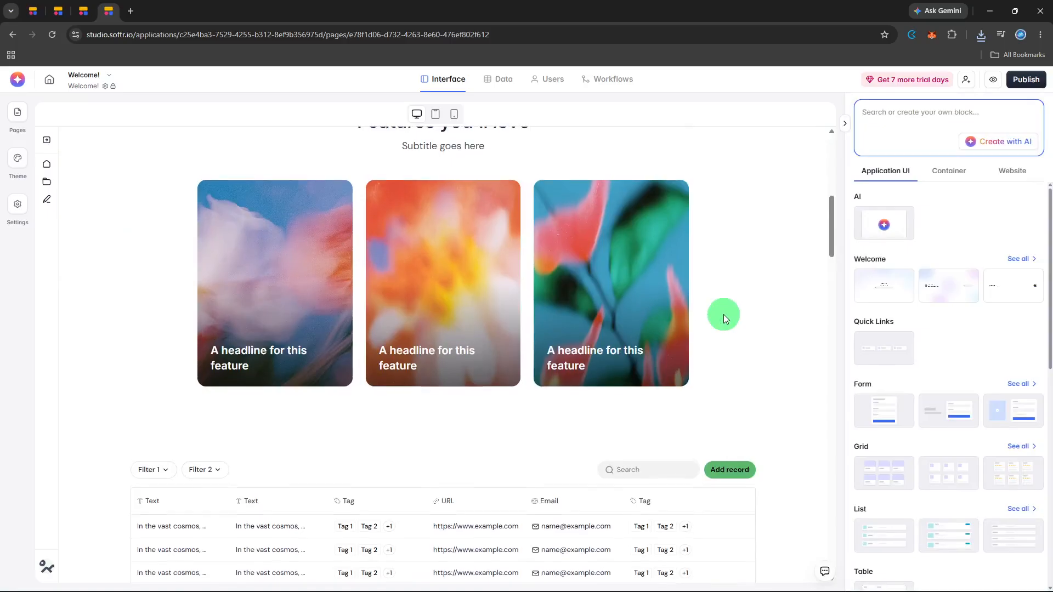
scroll(723, 314, down, 8)
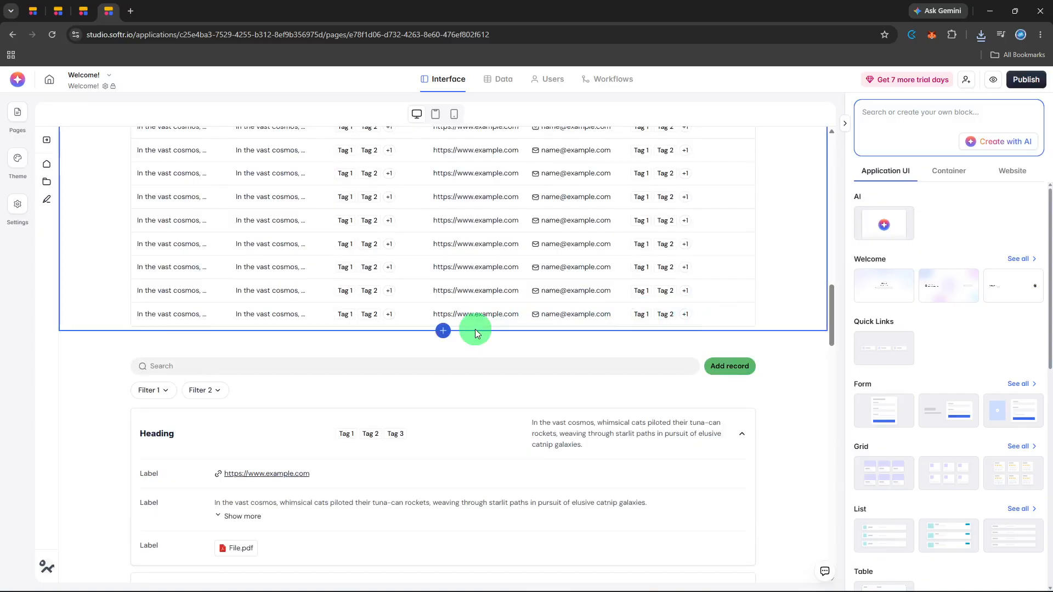
click(444, 333)
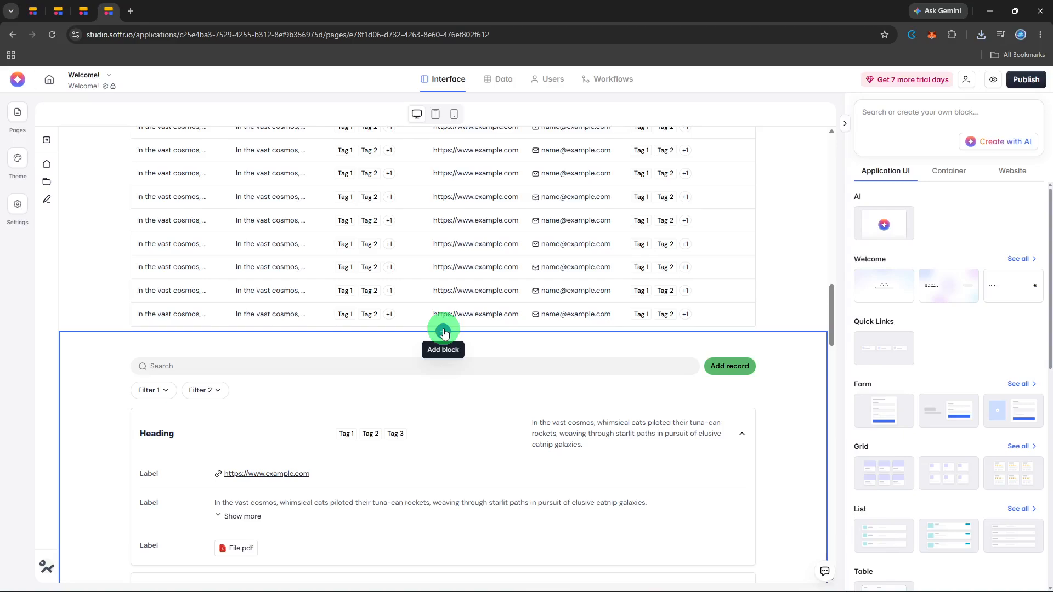
click(884, 183)
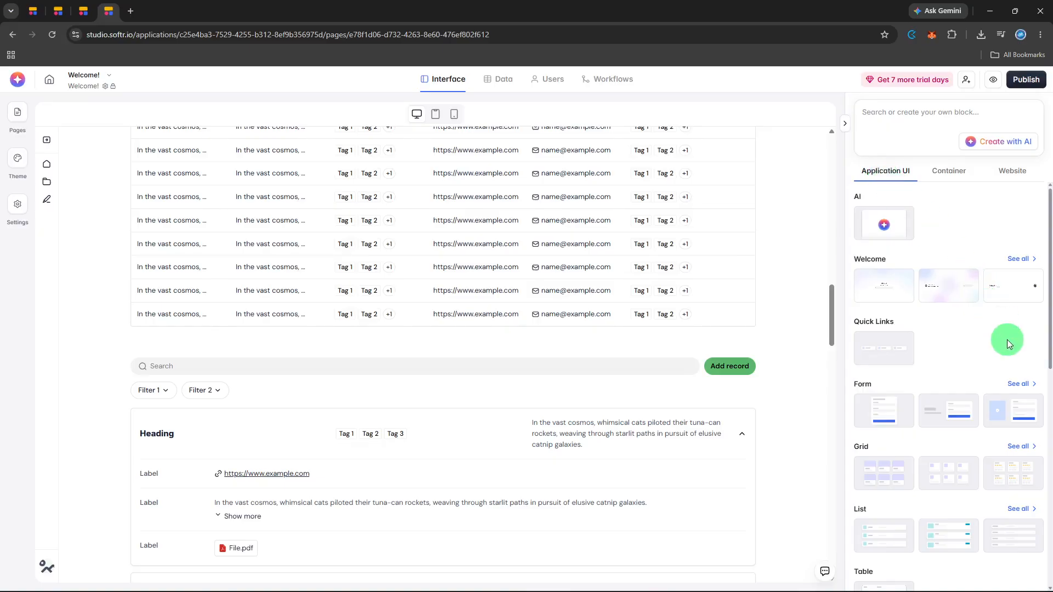
scroll(1008, 343, down, 1)
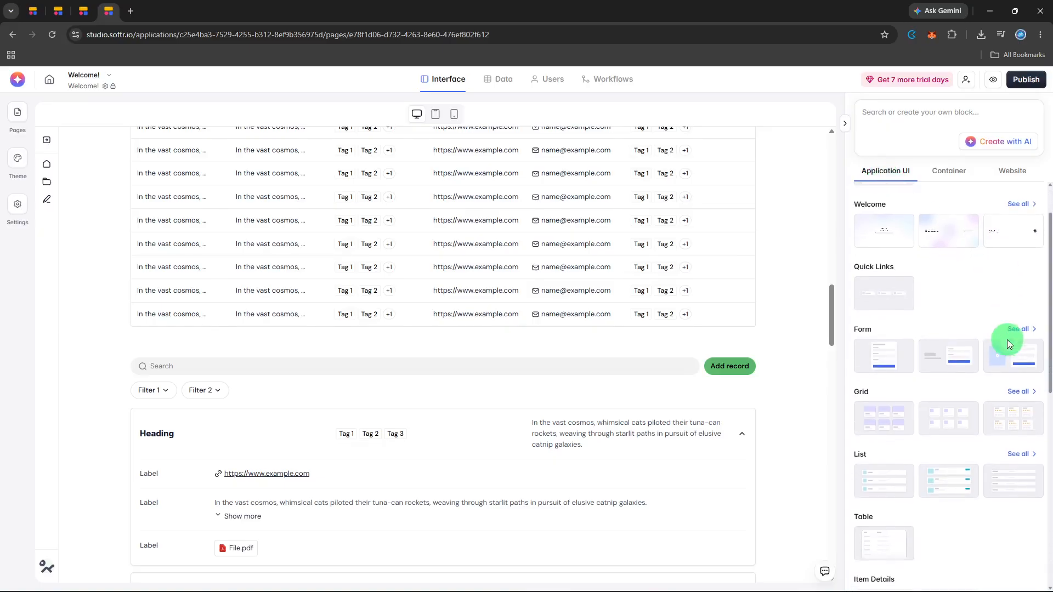
click(1021, 392)
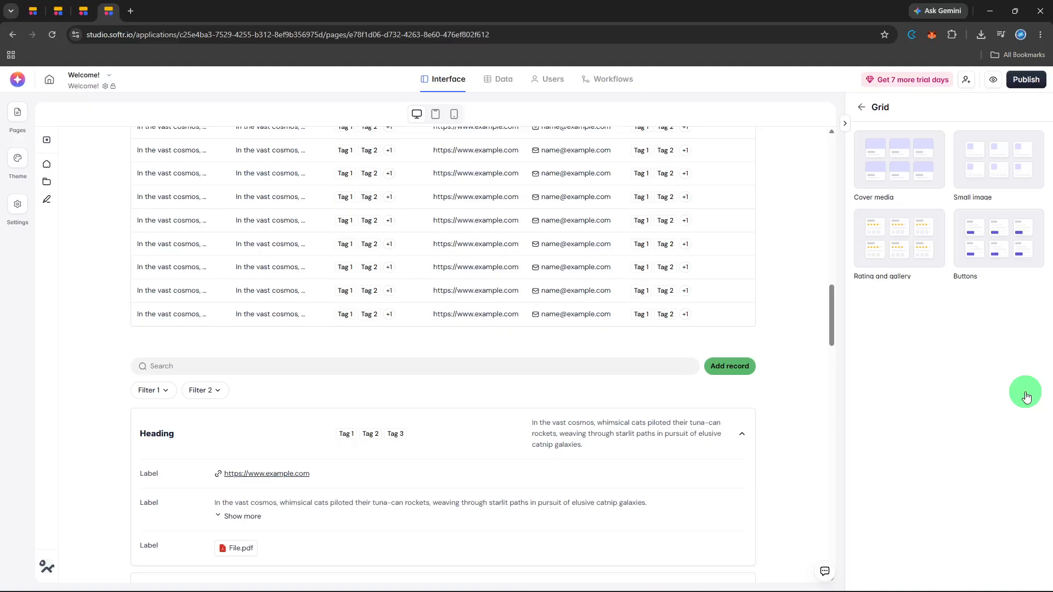
click(903, 237)
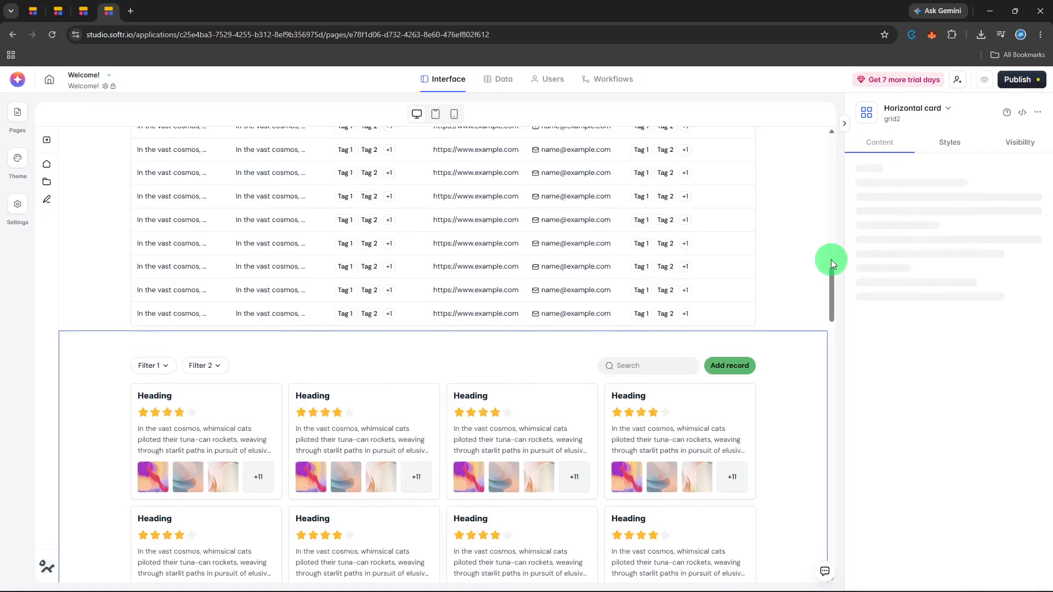
Step: Examine the new grid block and the blocks above it, and open the table block's source settings
scroll(831, 259, down, 2)
scroll(832, 259, down, 2)
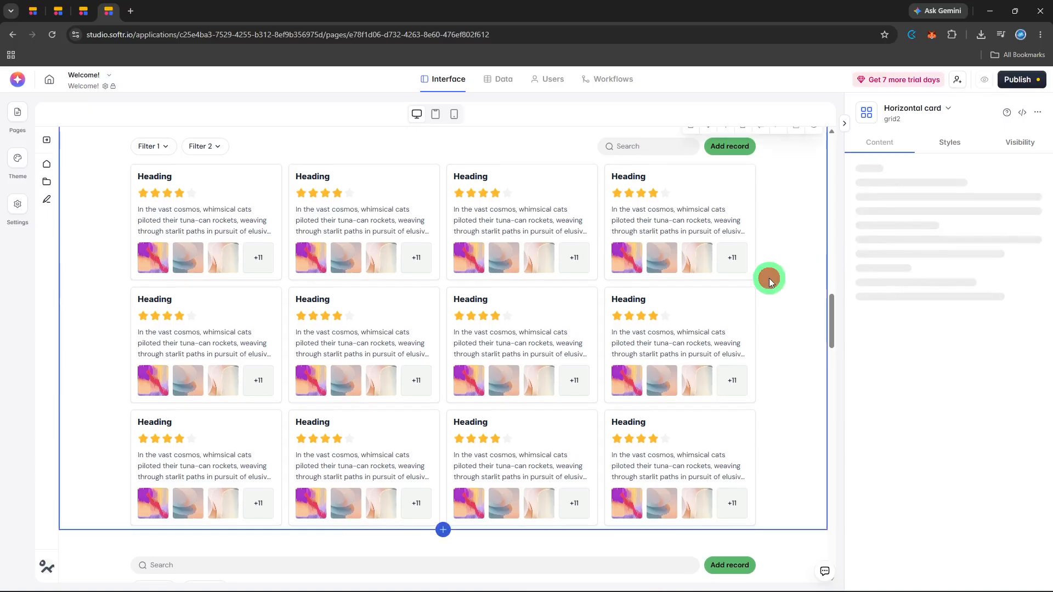
scroll(769, 278, up, 1)
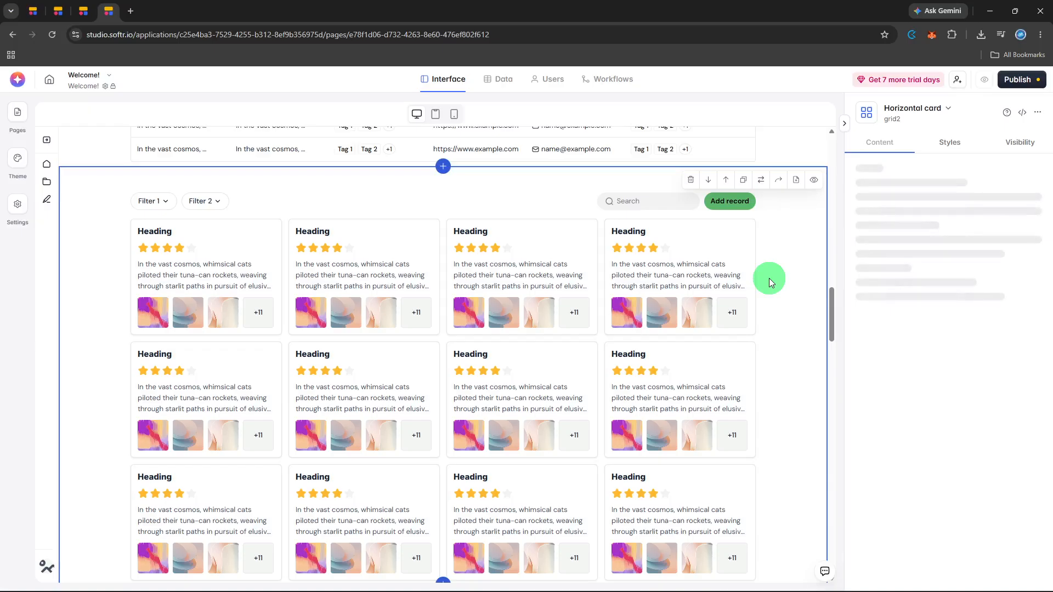
scroll(769, 278, up, 8)
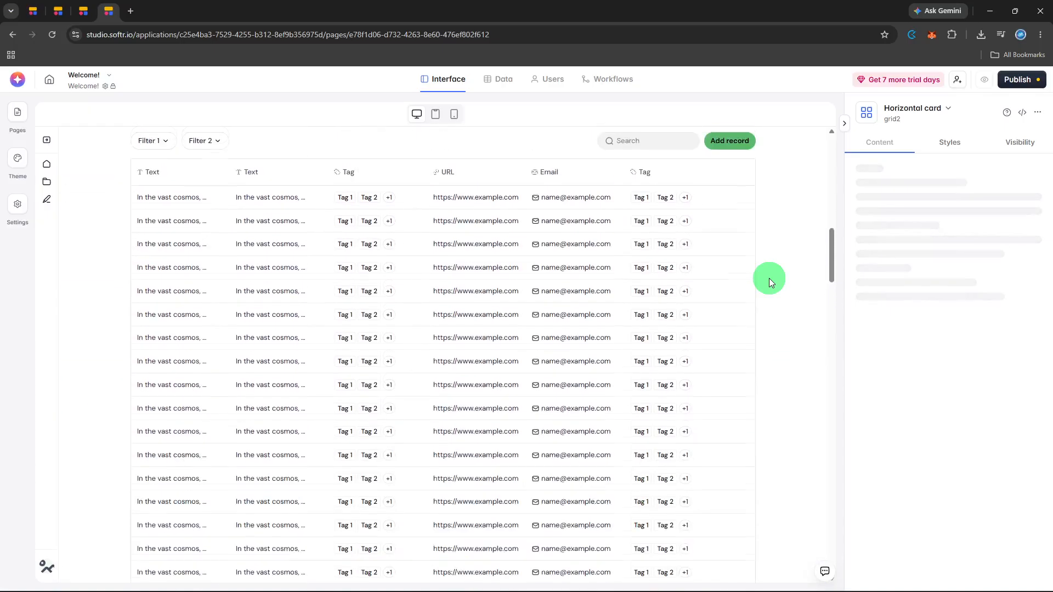
click(769, 279)
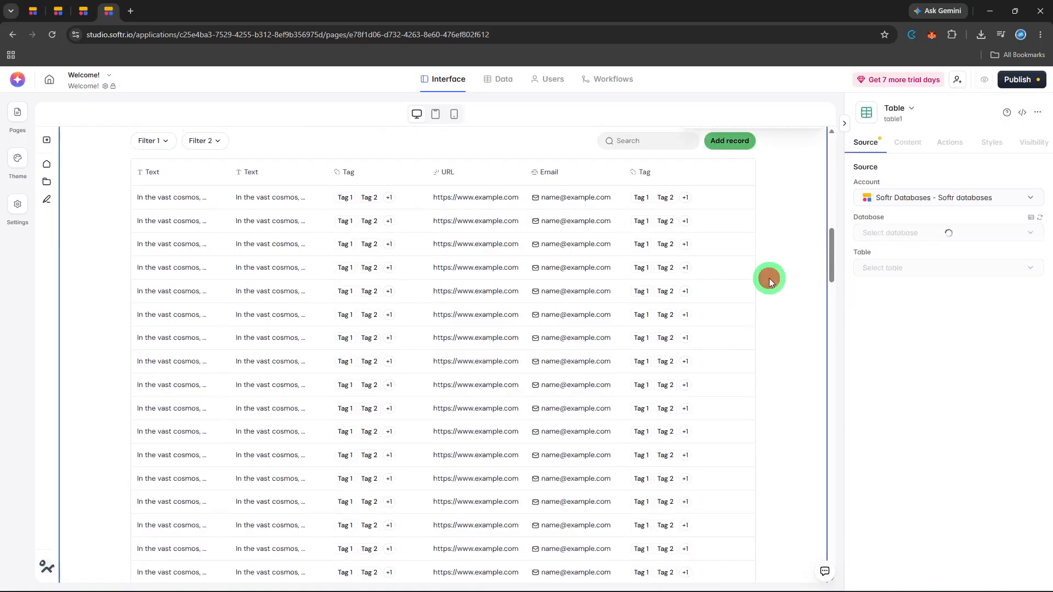
scroll(769, 278, up, 7)
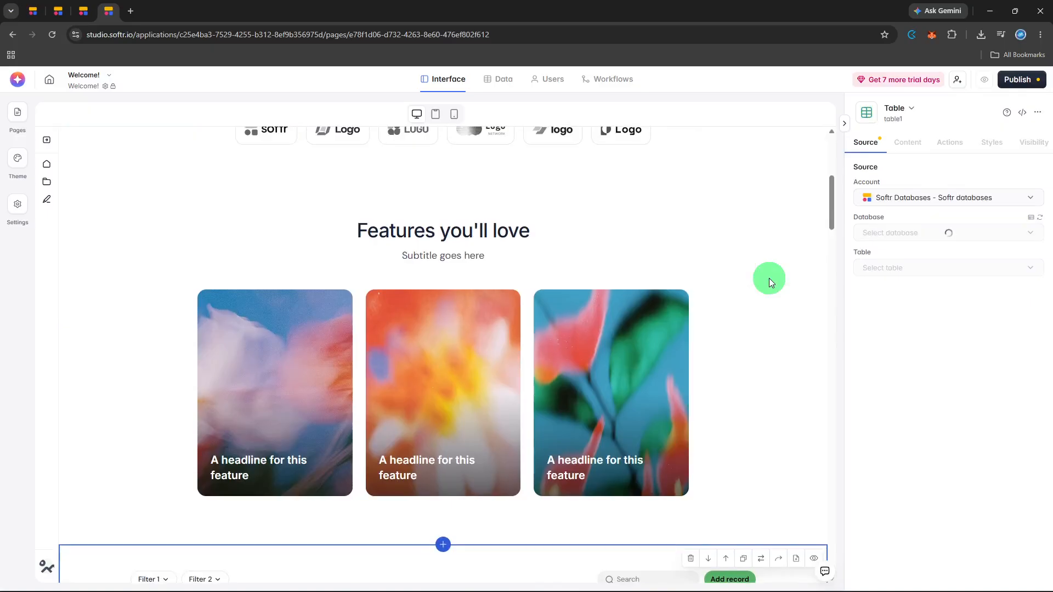
scroll(769, 278, up, 4)
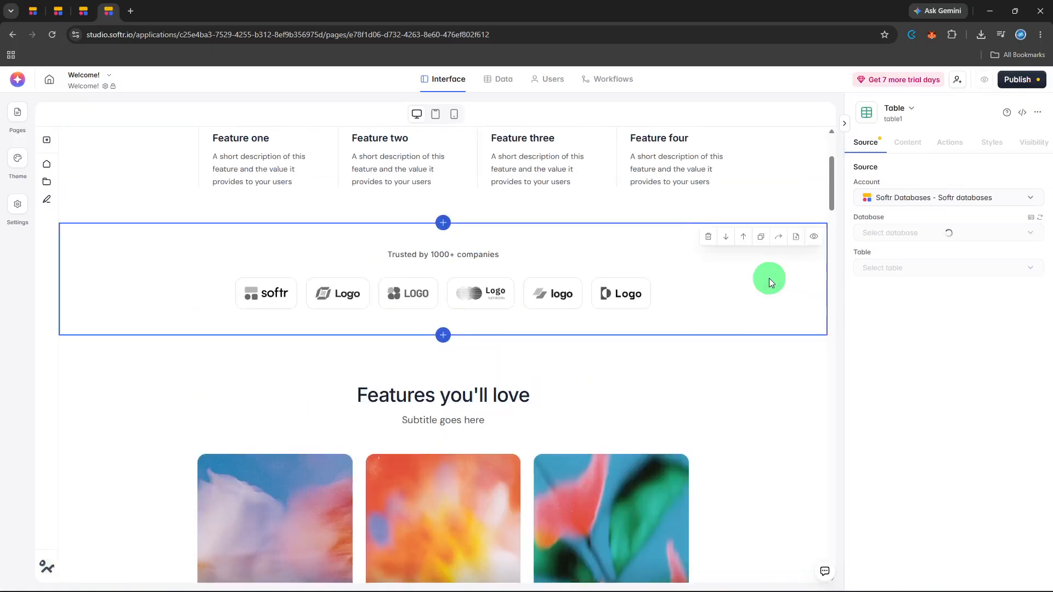
scroll(769, 278, up, 2)
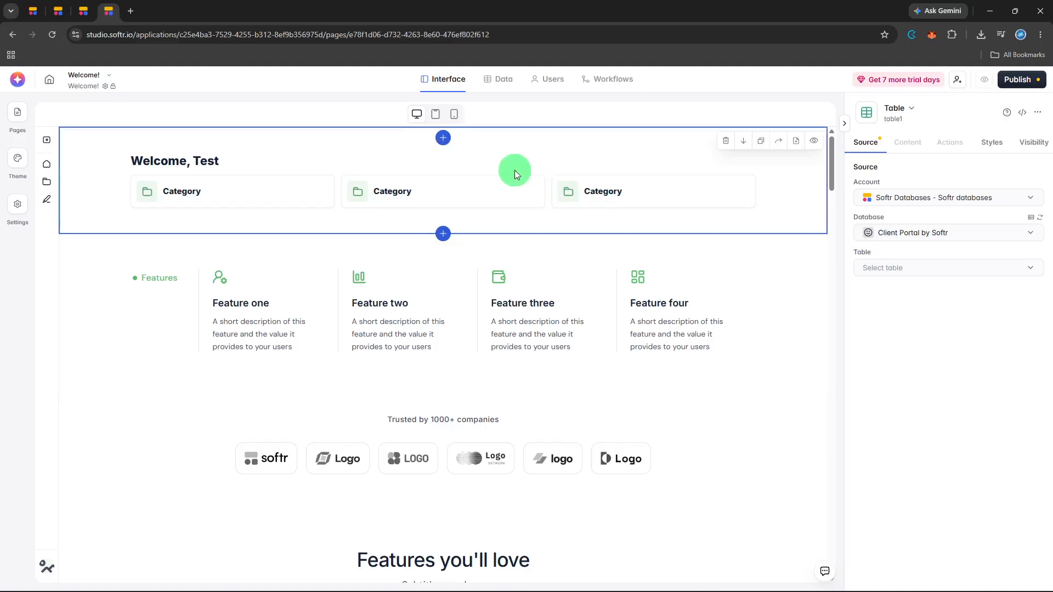
Step: Preview the page in the mobile layout as far as the rating and gallery grid, and return to the desktop layout
click(450, 111)
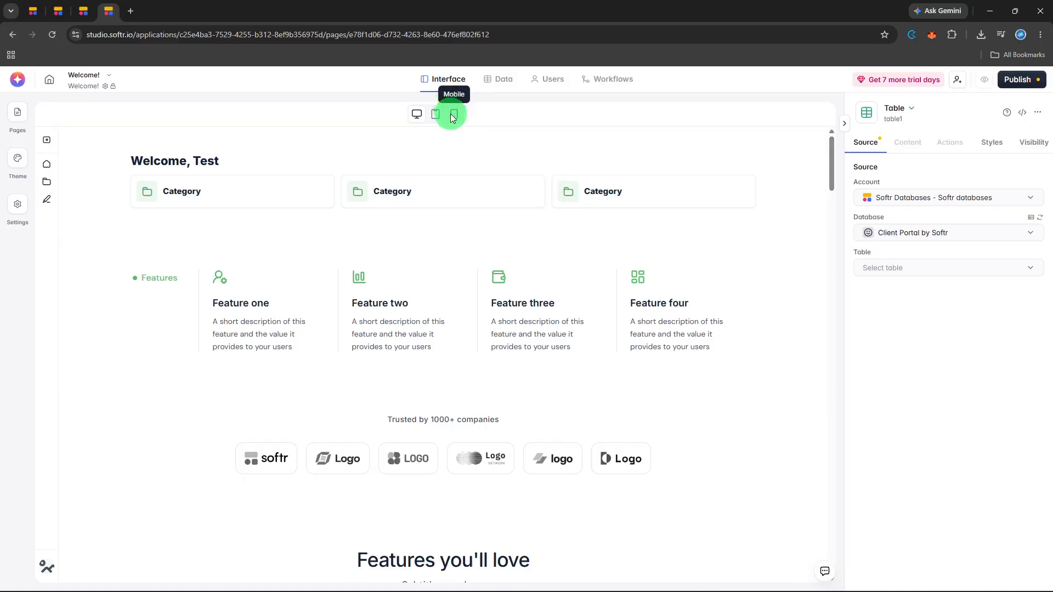
click(453, 118)
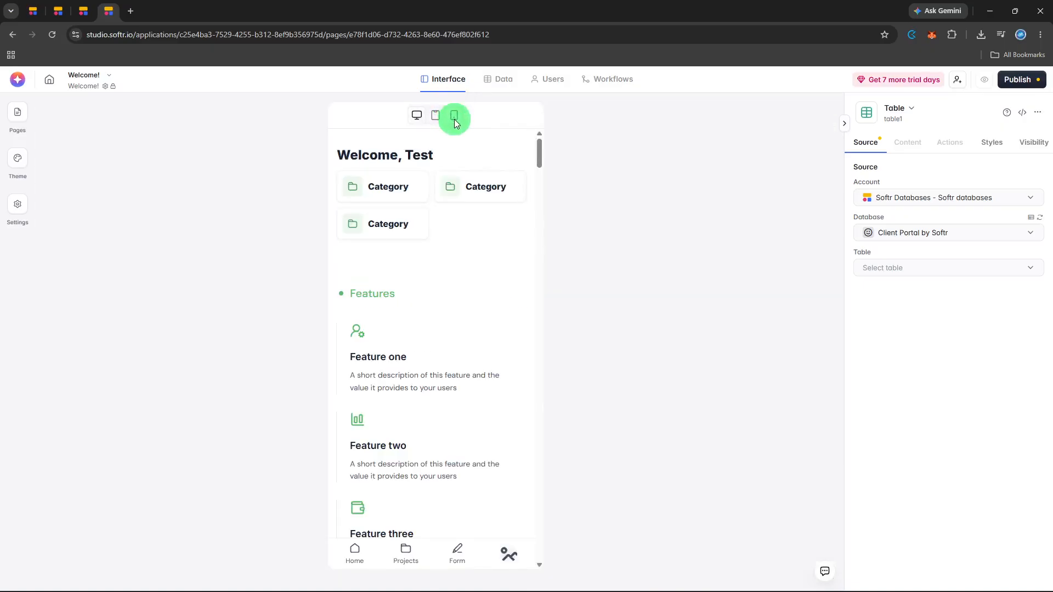
scroll(480, 255, down, 10)
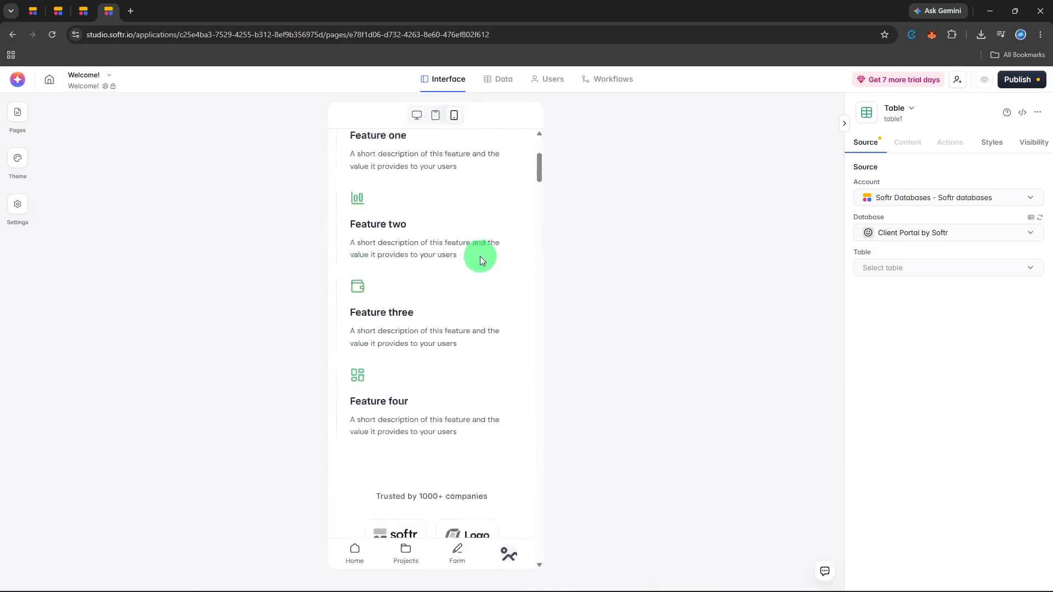
scroll(479, 256, down, 8)
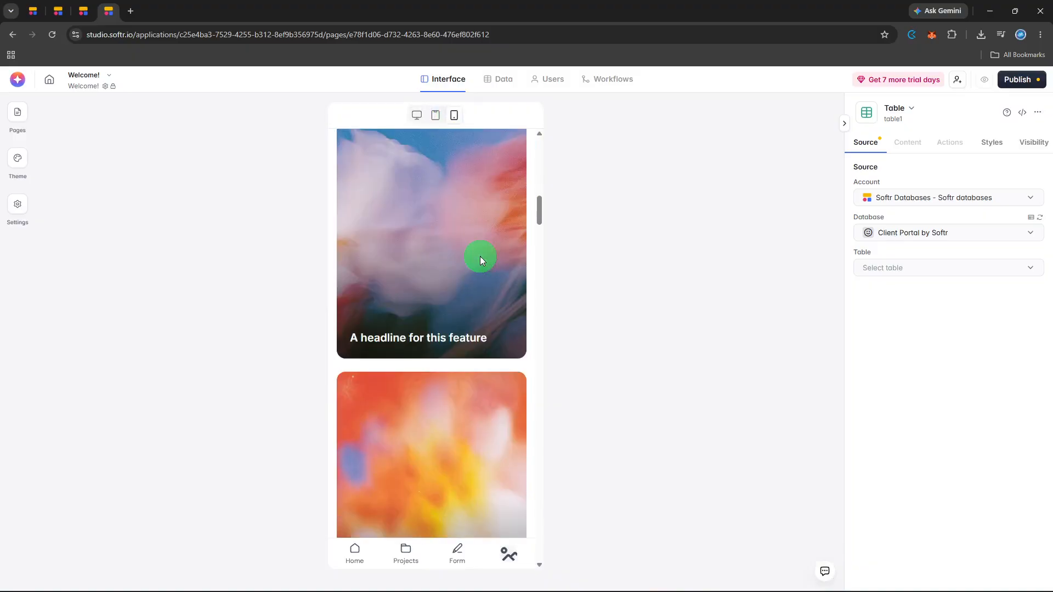
scroll(480, 257, down, 10)
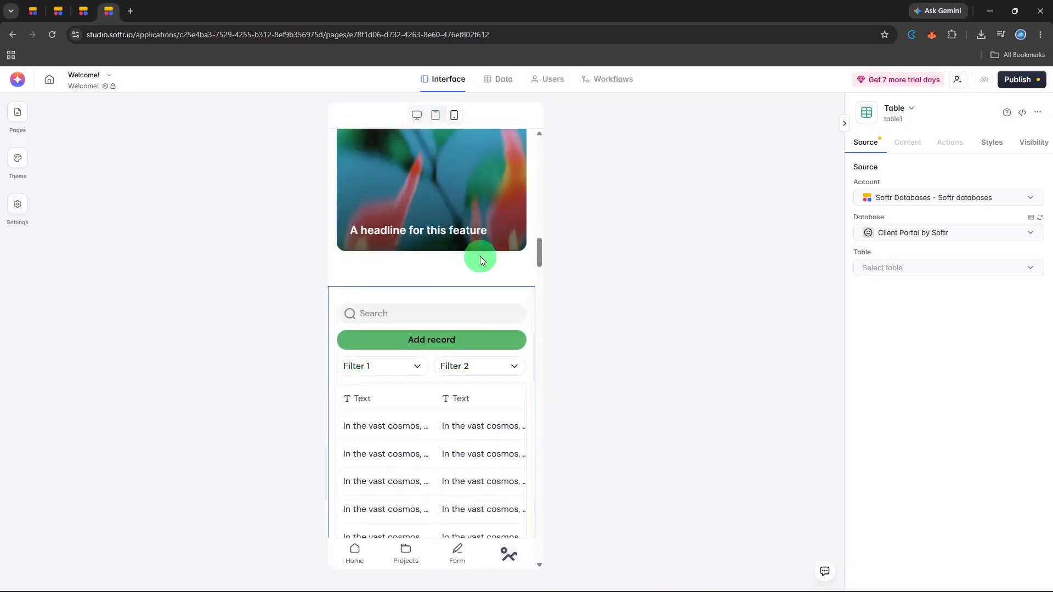
scroll(480, 260, down, 10)
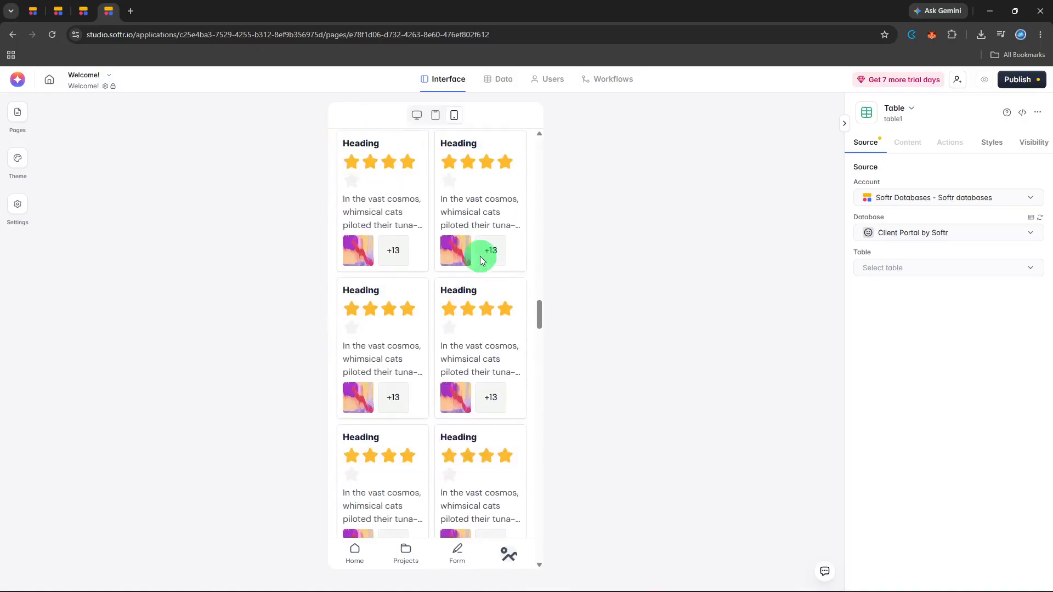
scroll(480, 255, up, 5)
scroll(479, 256, up, 1)
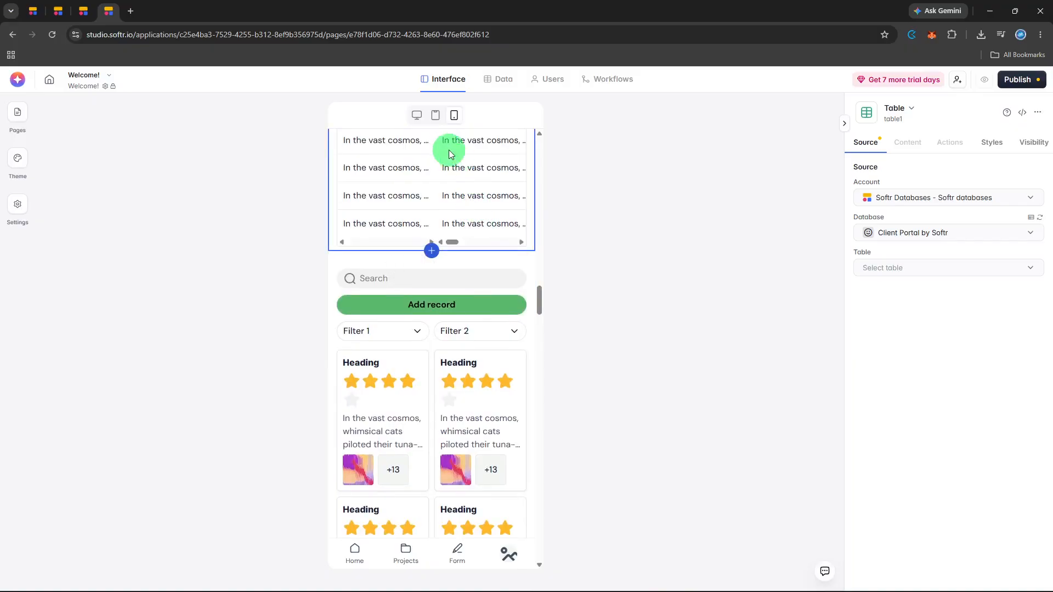
click(424, 120)
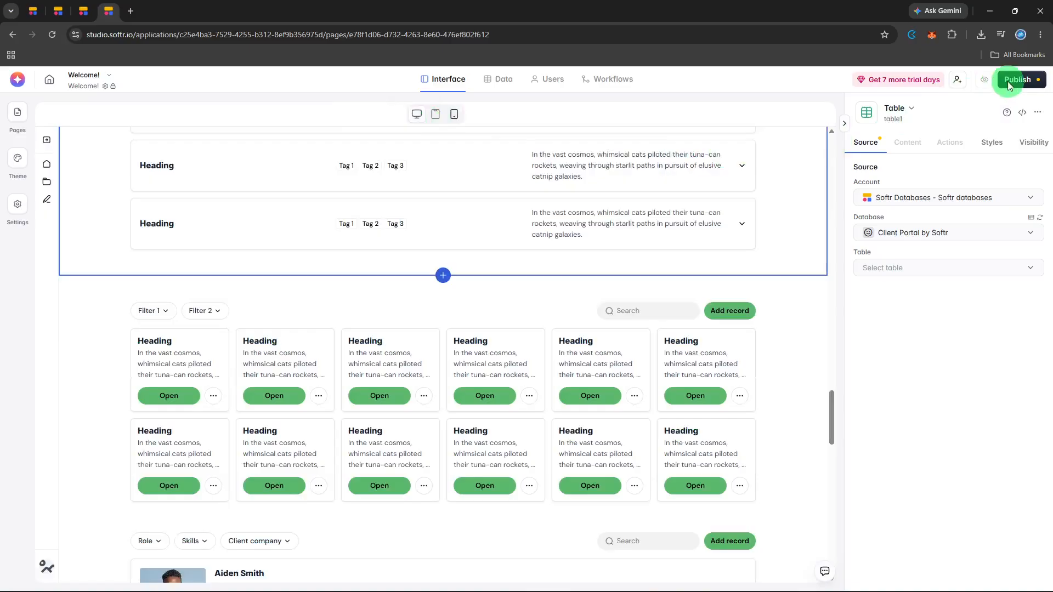
Step: Publish the unpublished updates to the application's existing softr.app subdomain
click(1012, 83)
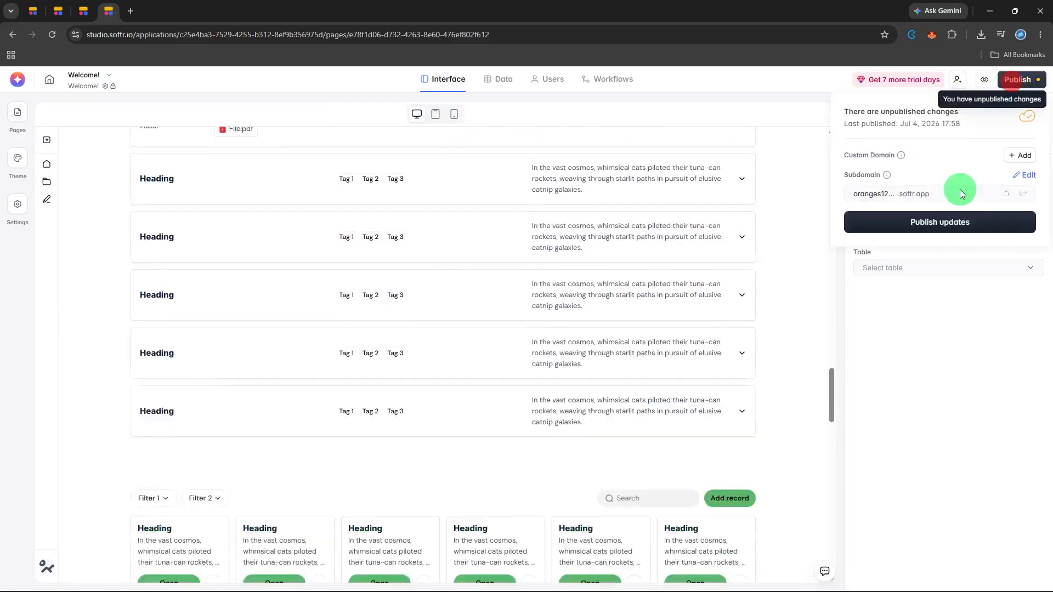
click(954, 217)
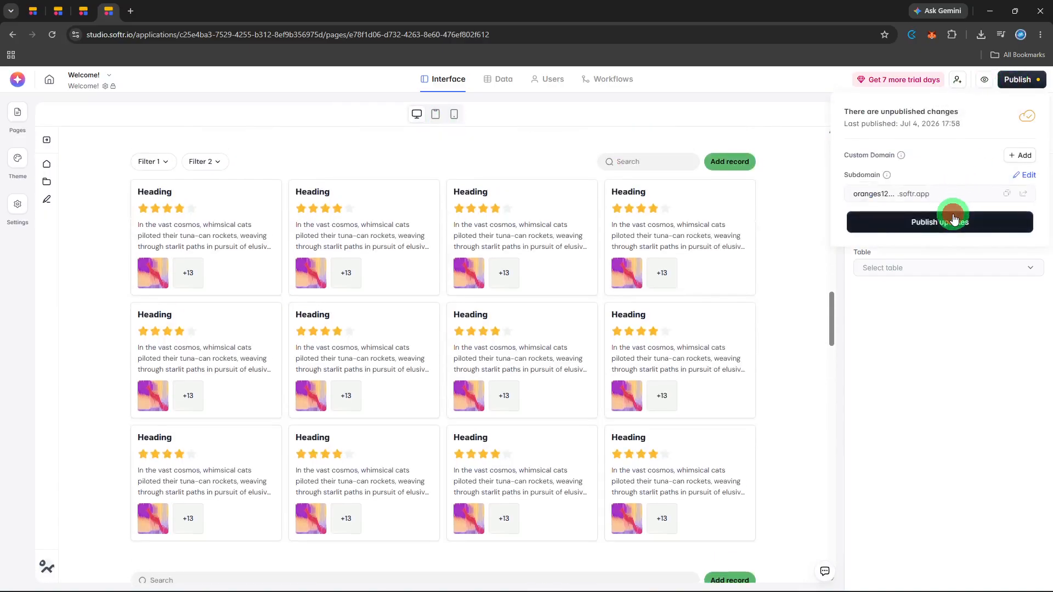